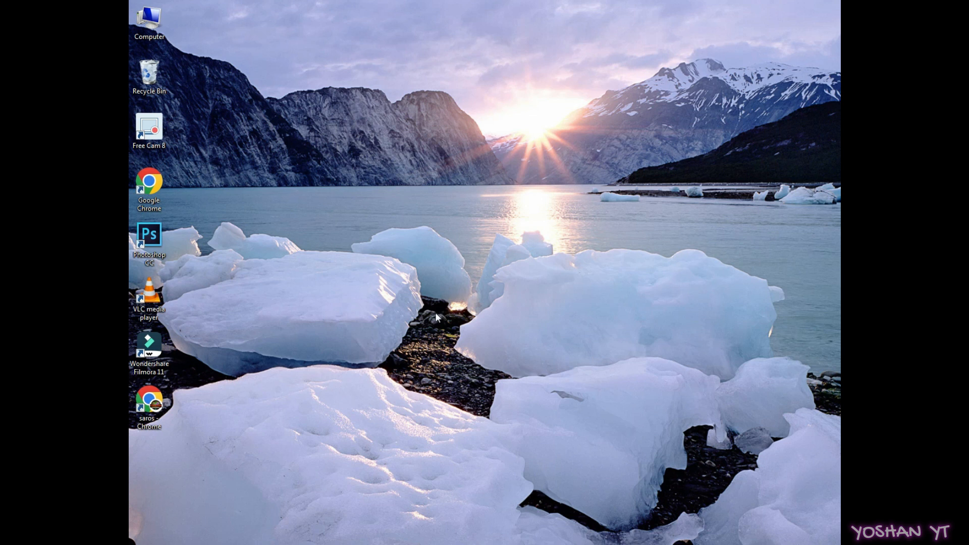
# - Refresh the desktop five times from its context menu, then restore the Google Chrome window
pyautogui.rightClick(432, 243)
pyautogui.click(446, 272)
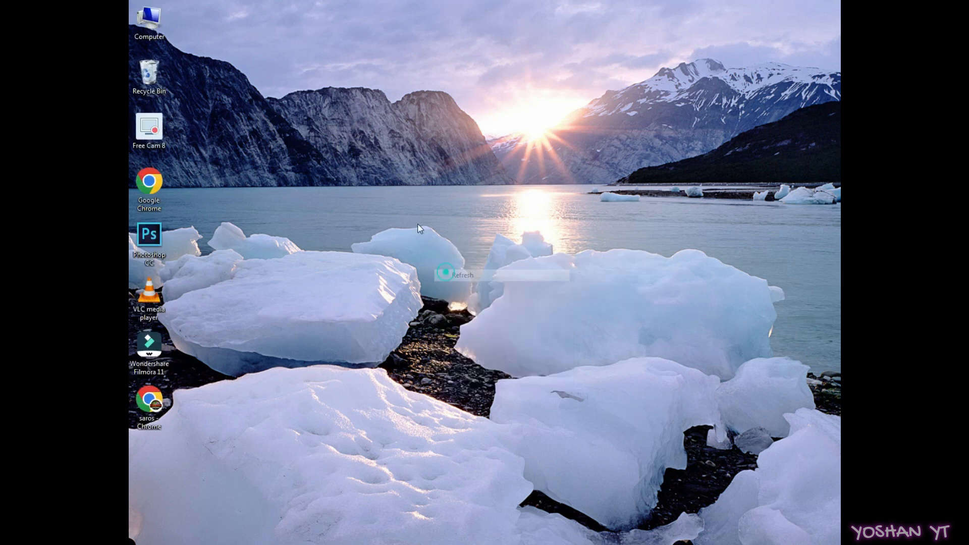
pyautogui.rightClick(417, 223)
pyautogui.click(440, 259)
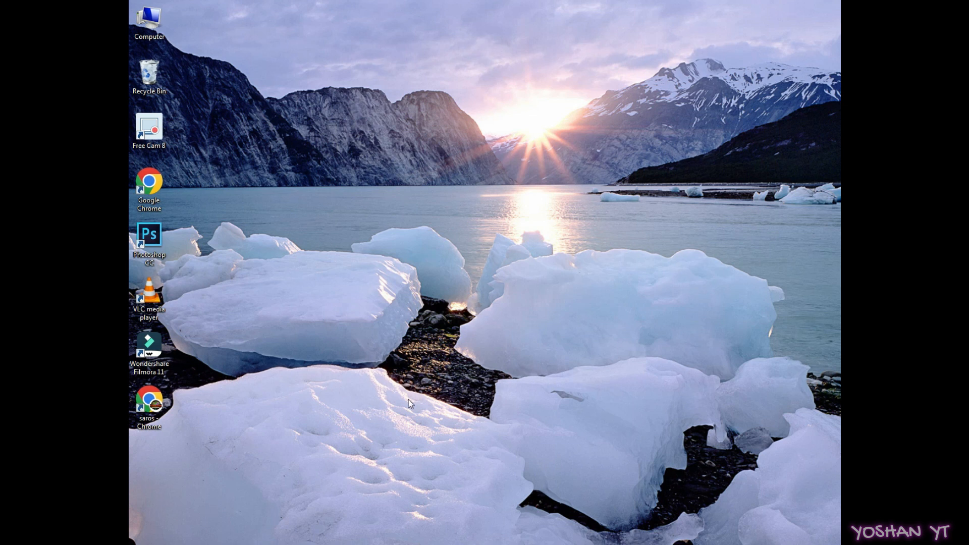
pyautogui.rightClick(384, 227)
pyautogui.click(401, 255)
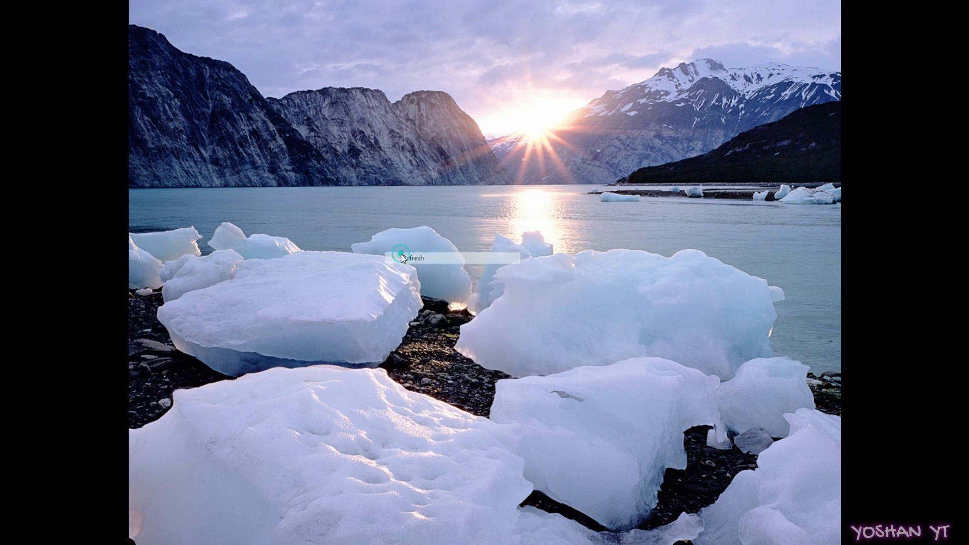
pyautogui.rightClick(401, 255)
pyautogui.click(438, 289)
pyautogui.rightClick(381, 236)
pyautogui.click(403, 267)
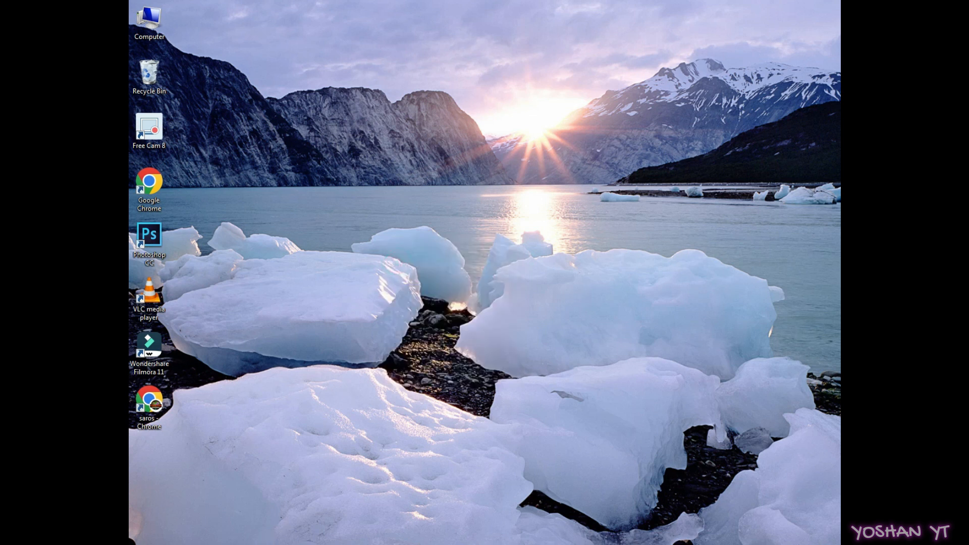
pyautogui.click(250, 470)
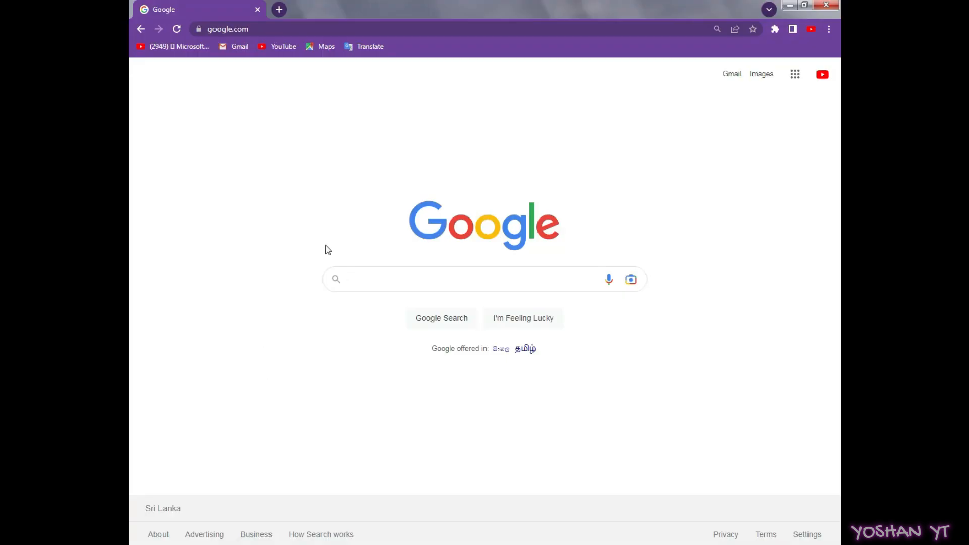
# - Search Google for office.com and scroll down through the results
pyautogui.click(358, 279)
pyautogui.write('o')
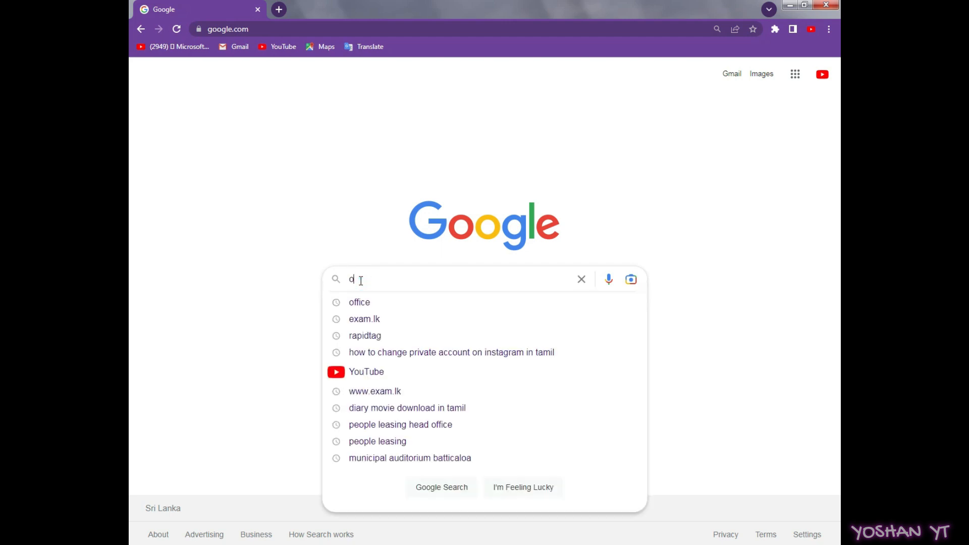
pyautogui.write('ff')
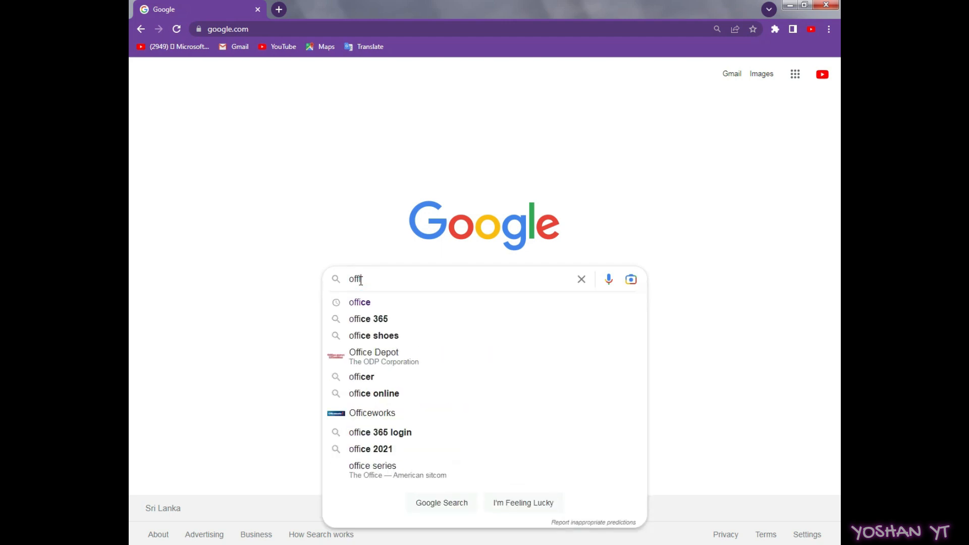
pyautogui.write('ice.com')
pyautogui.press('Return')
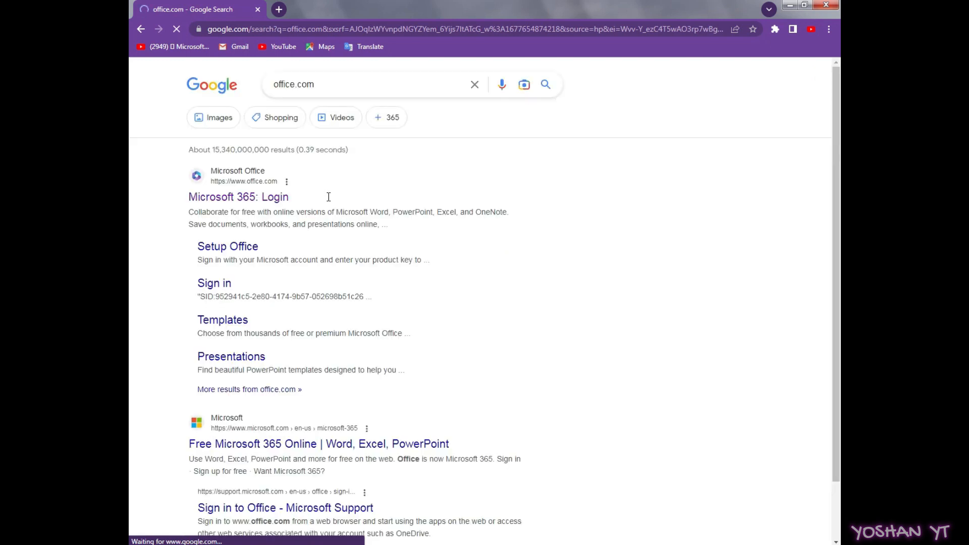
pyautogui.scroll(-2, 317, 169)
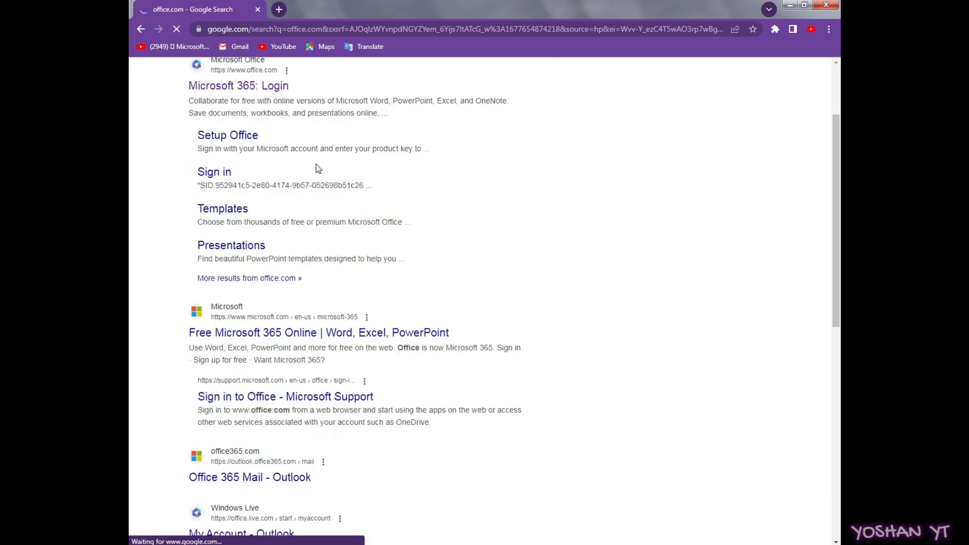
pyautogui.scroll(-3, 315, 169)
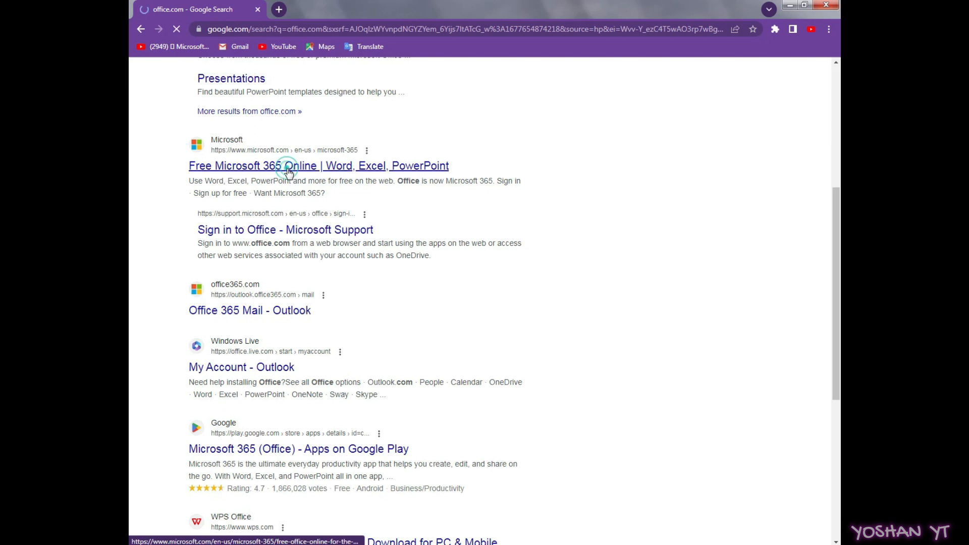
# - Open the 'Free Microsoft 365 Online | Word, Excel, PowerPoint' result and start signing in there
pyautogui.click(400, 168)
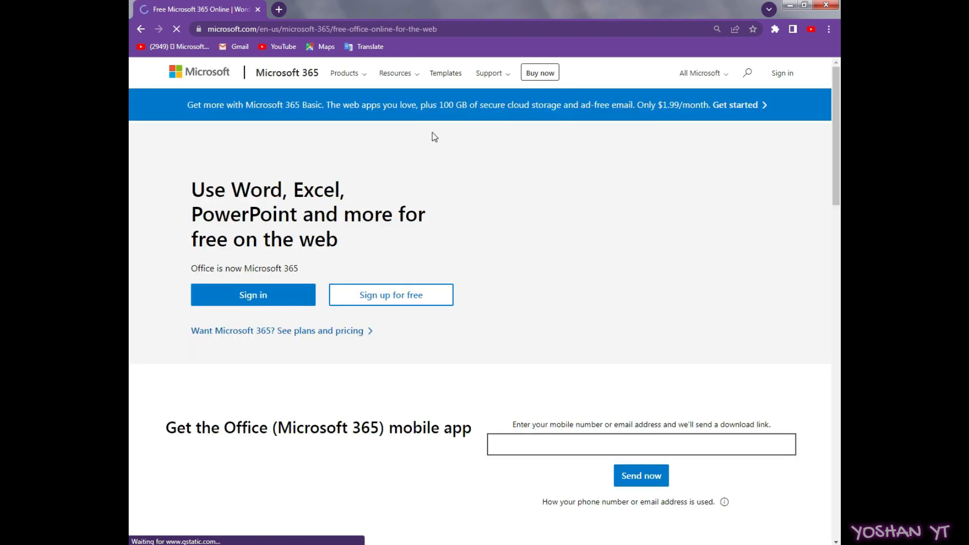
pyautogui.scroll(-4, 432, 132)
pyautogui.scroll(4, 442, 162)
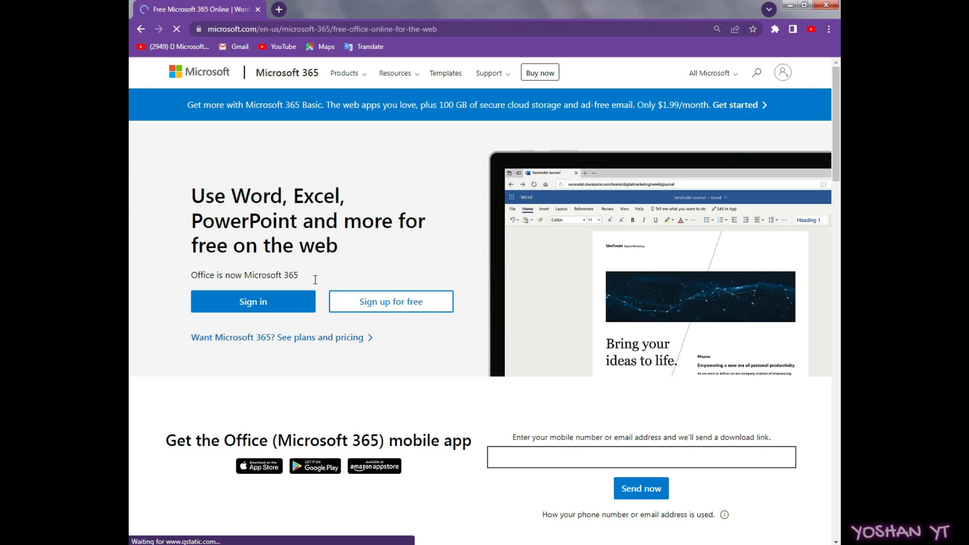
pyautogui.click(281, 308)
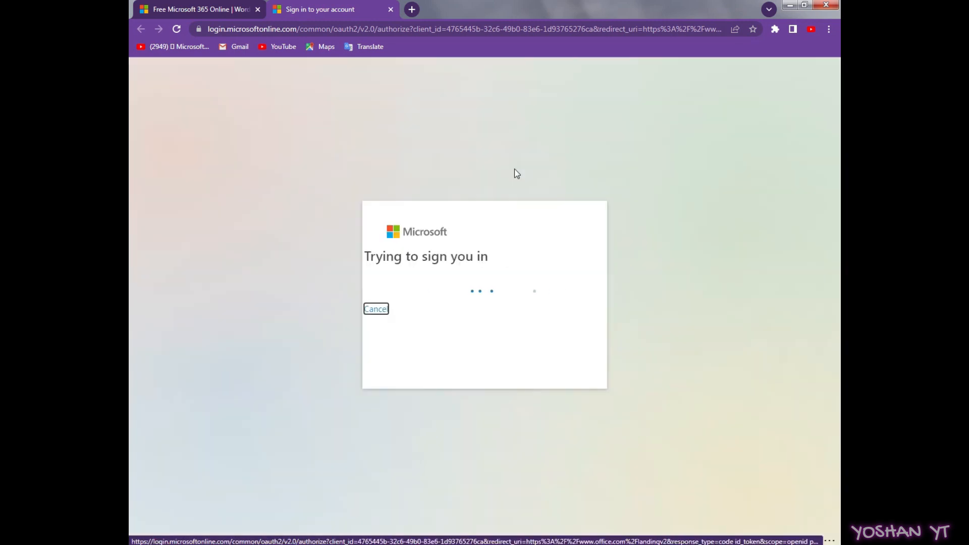
# - Sign in with the account e-mail and password
pyautogui.click(489, 263)
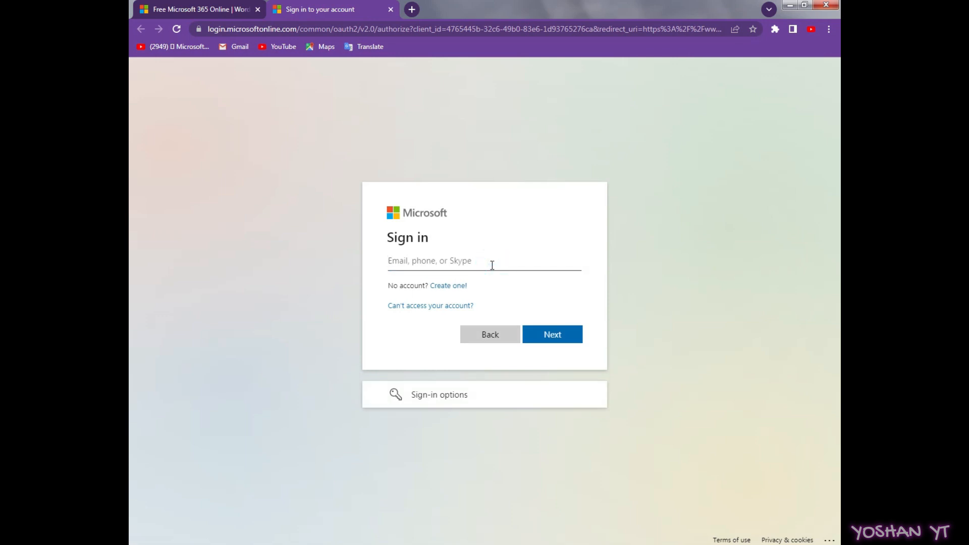
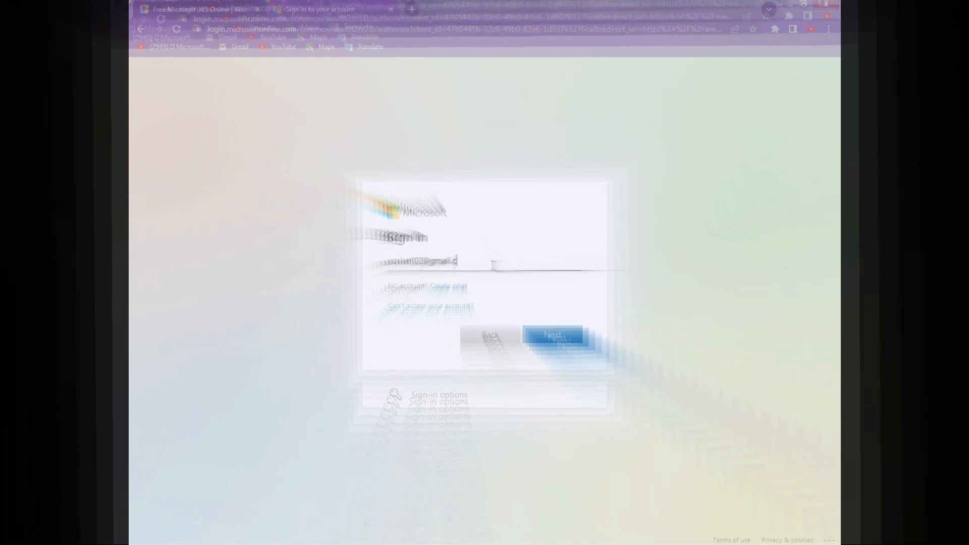
pyautogui.click(554, 336)
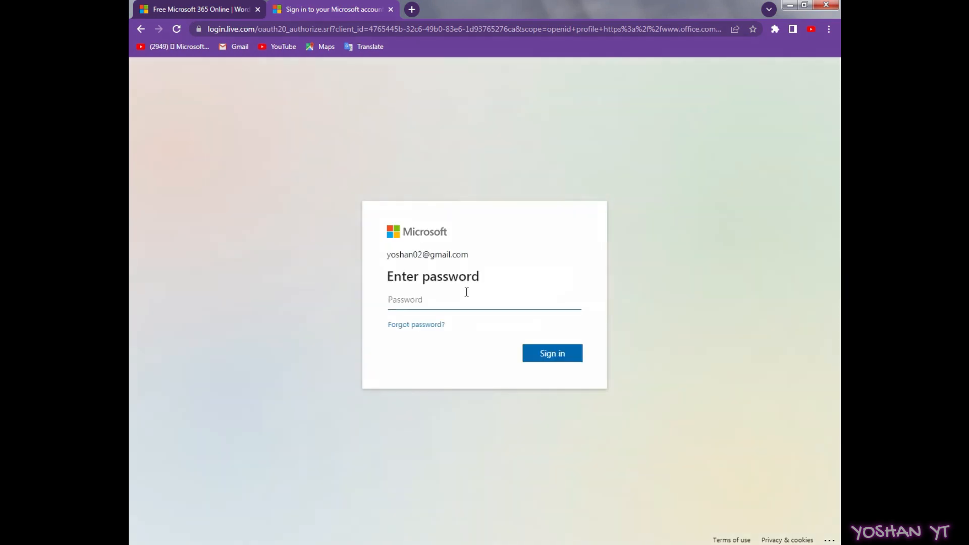
pyautogui.write('***********')
pyautogui.click(551, 355)
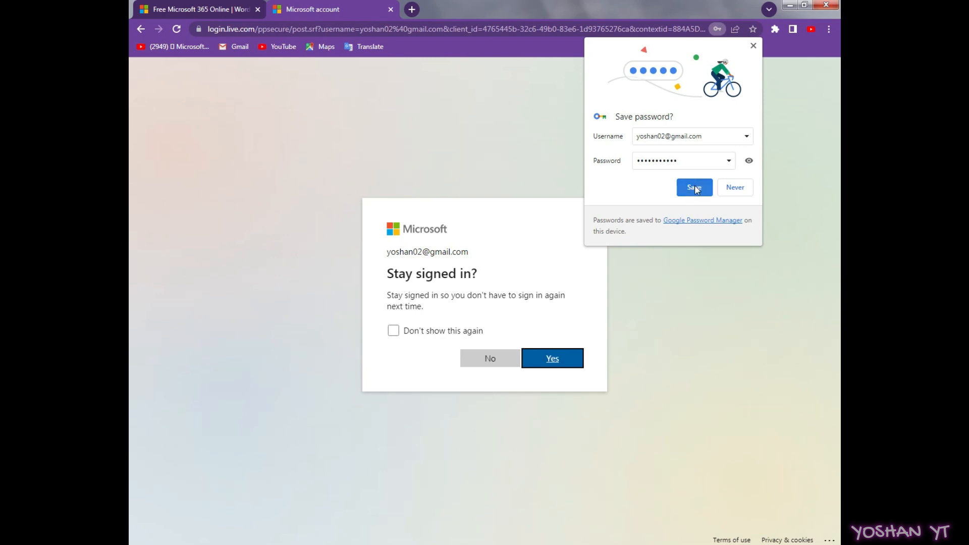
# - Save the password in Chrome and choose to stay signed in, ticking 'Don't show this again'
pyautogui.click(443, 333)
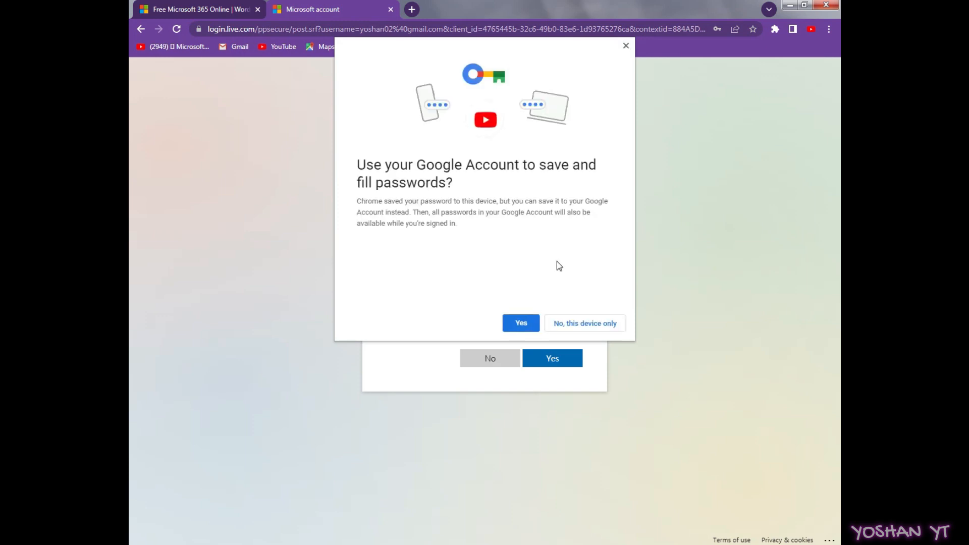
pyautogui.click(529, 324)
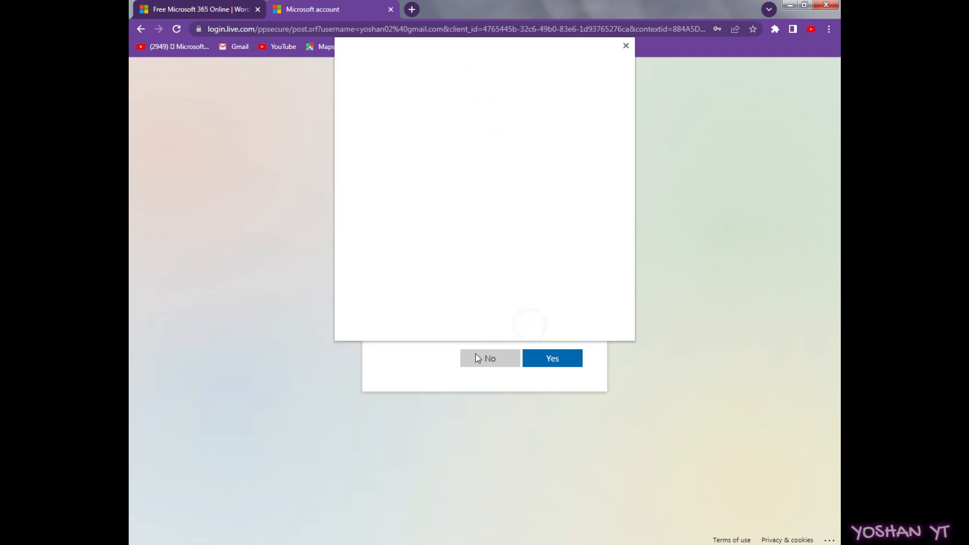
pyautogui.click(626, 46)
pyautogui.click(425, 329)
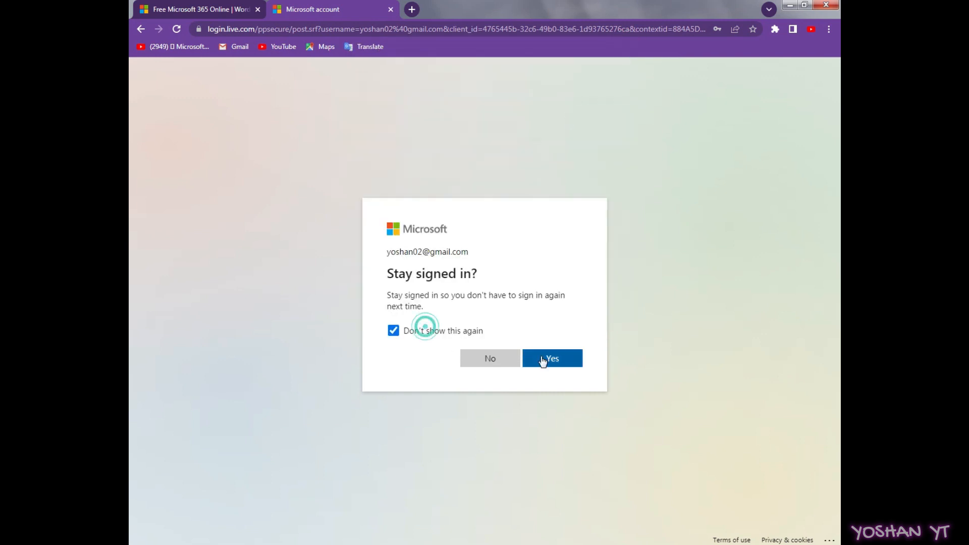
pyautogui.click(544, 362)
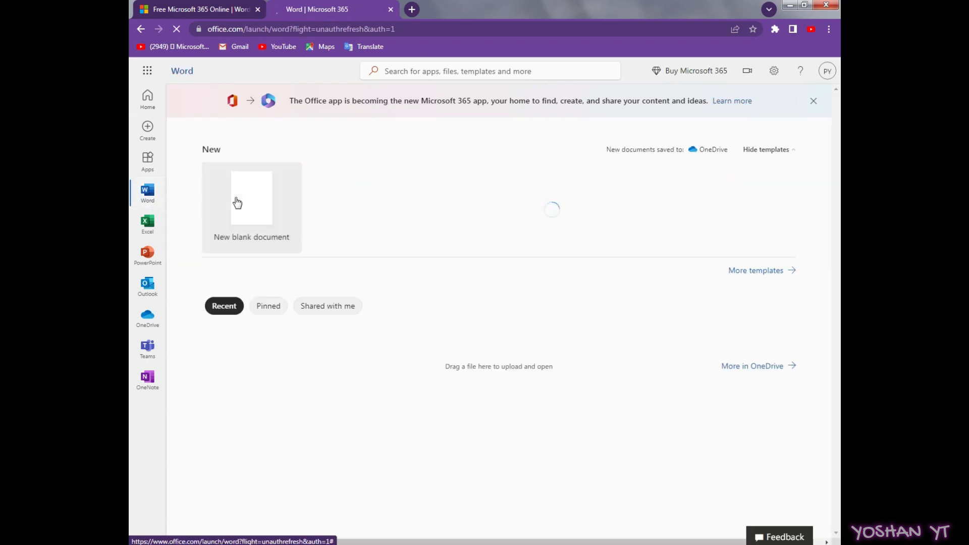
# - Create a new blank Word document from the Word home page
pyautogui.click(246, 206)
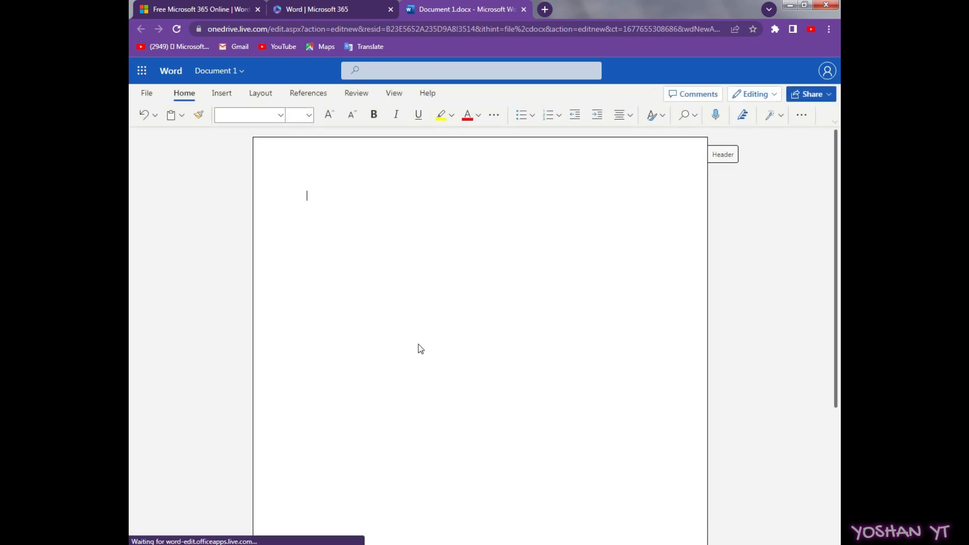
# - Type 'hi Friends' on the first line of Document 1
pyautogui.click(342, 197)
pyautogui.write('hi')
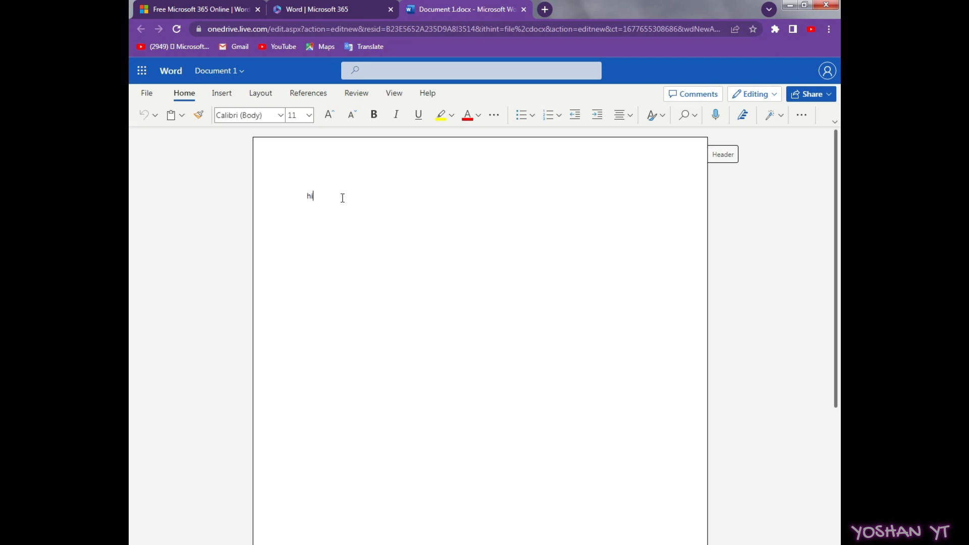
pyautogui.write(' Friends')
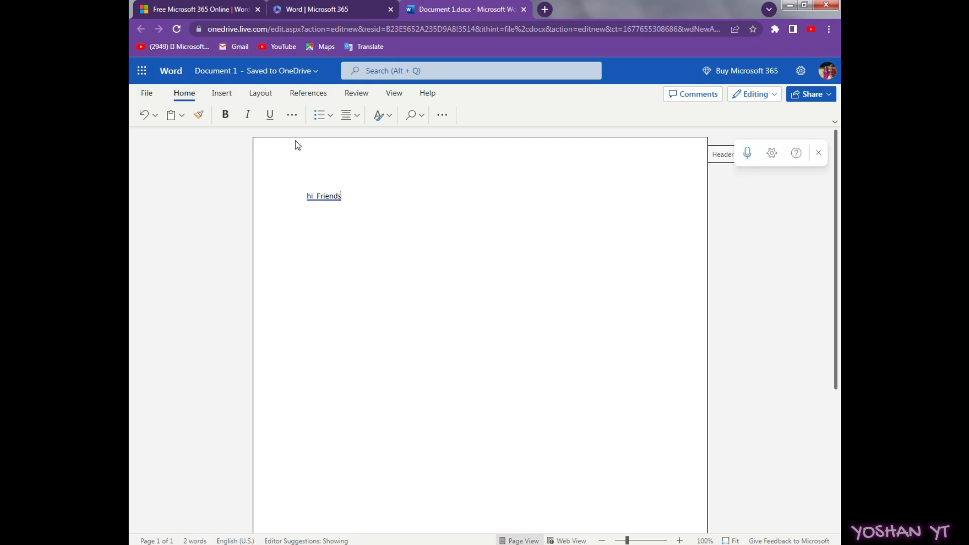
# - Download Document 1 as a PDF using File > Save as > Download as PDF
pyautogui.click(141, 96)
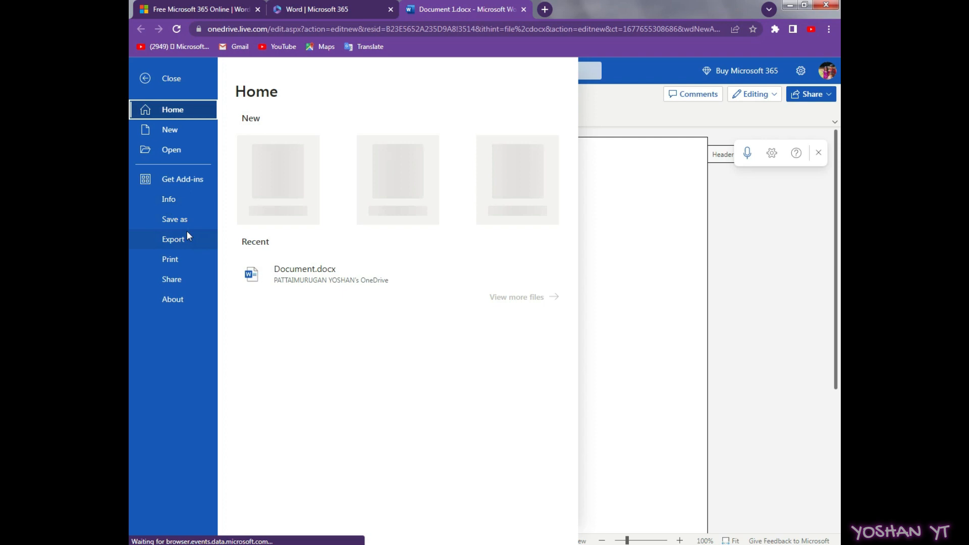
pyautogui.click(185, 219)
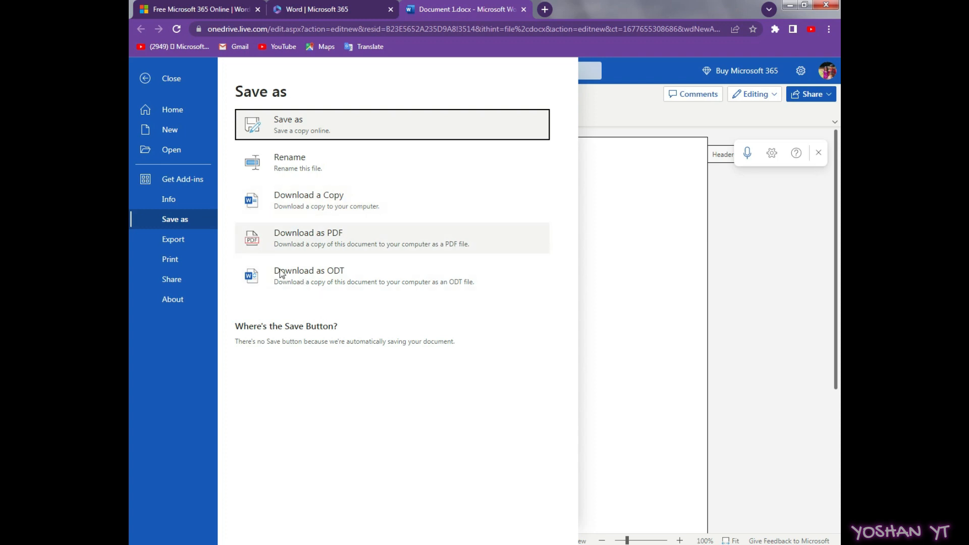
pyautogui.click(316, 235)
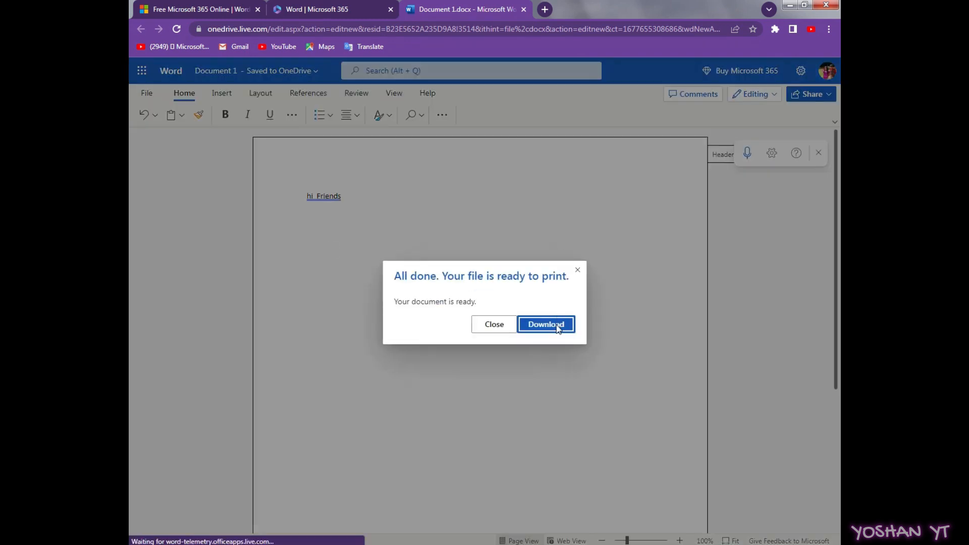
pyautogui.click(557, 325)
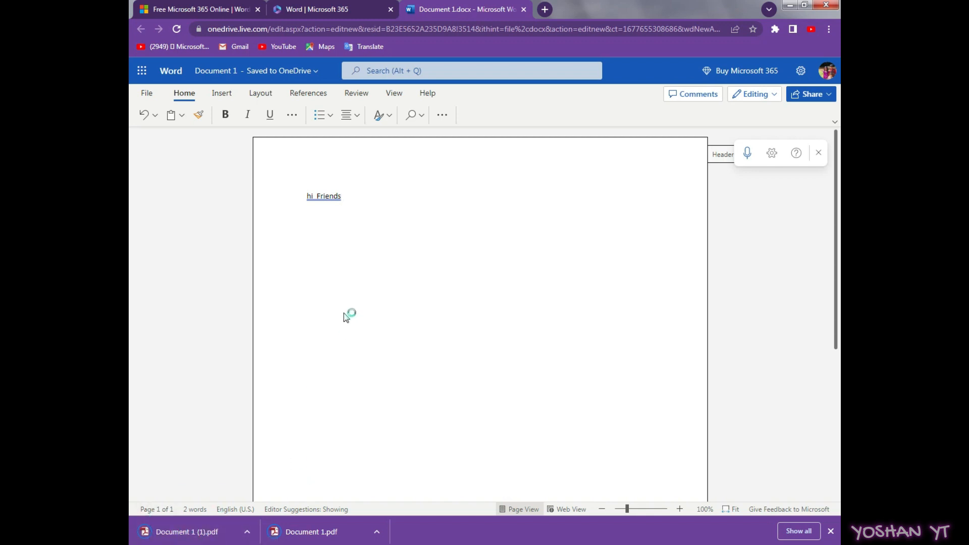
# - Close the dictation bar and create a new blank Excel workbook from the Microsoft 365 home page
pyautogui.click(818, 153)
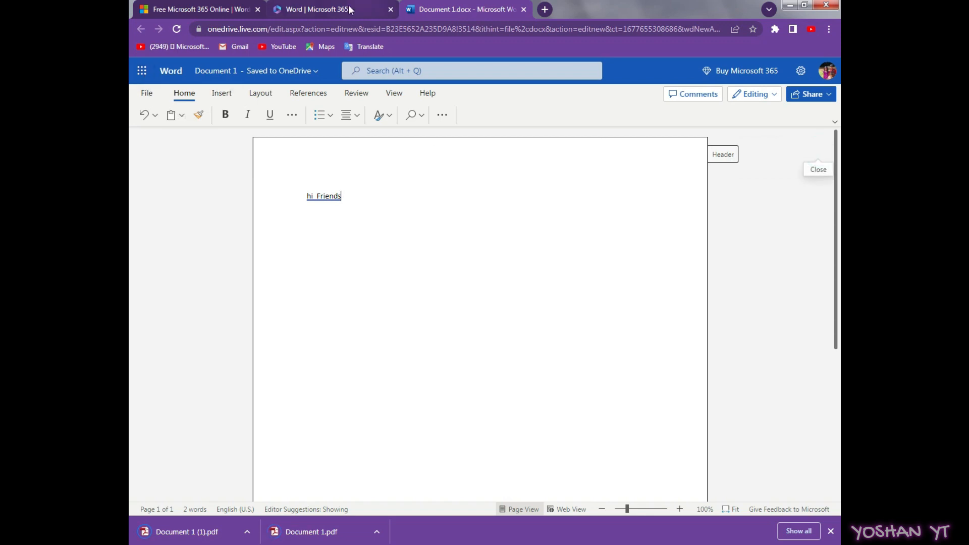
pyautogui.click(319, 10)
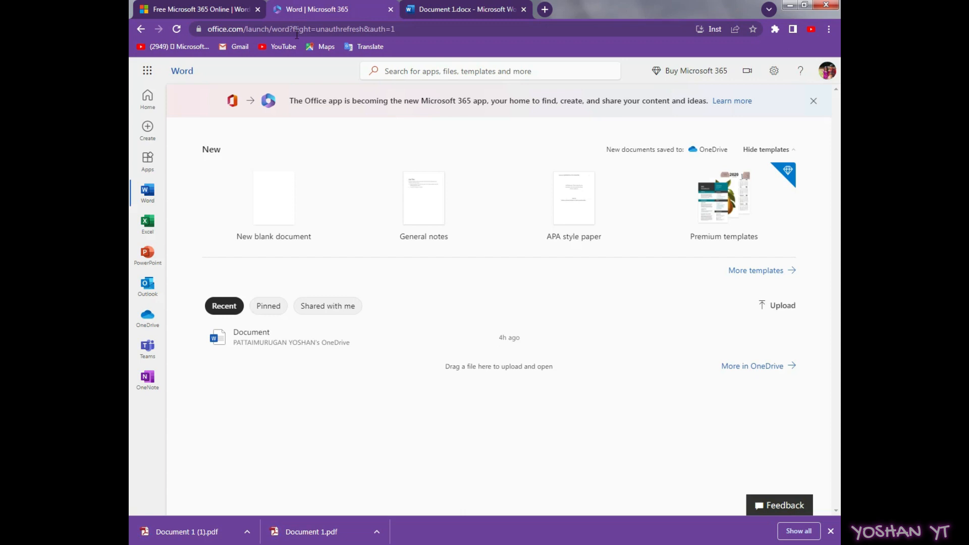
pyautogui.click(148, 222)
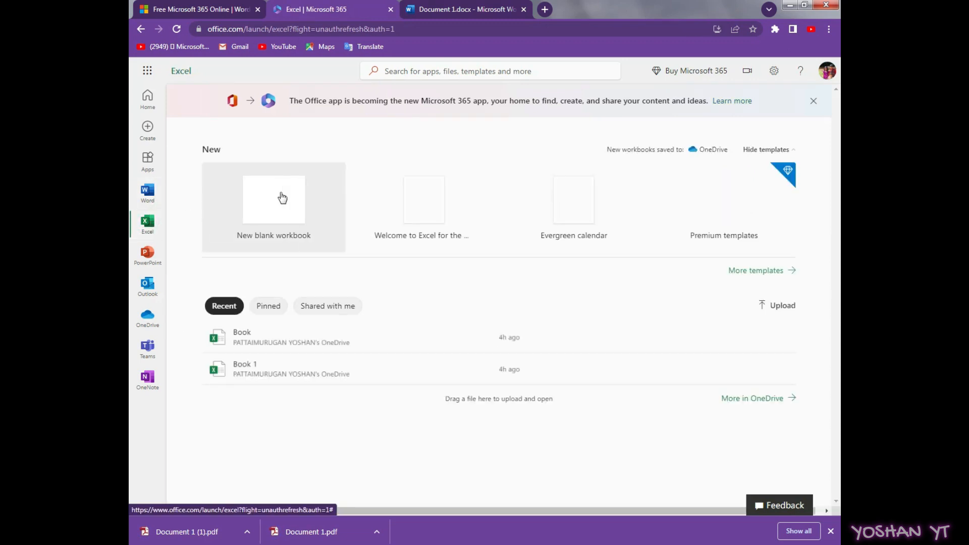
pyautogui.click(282, 198)
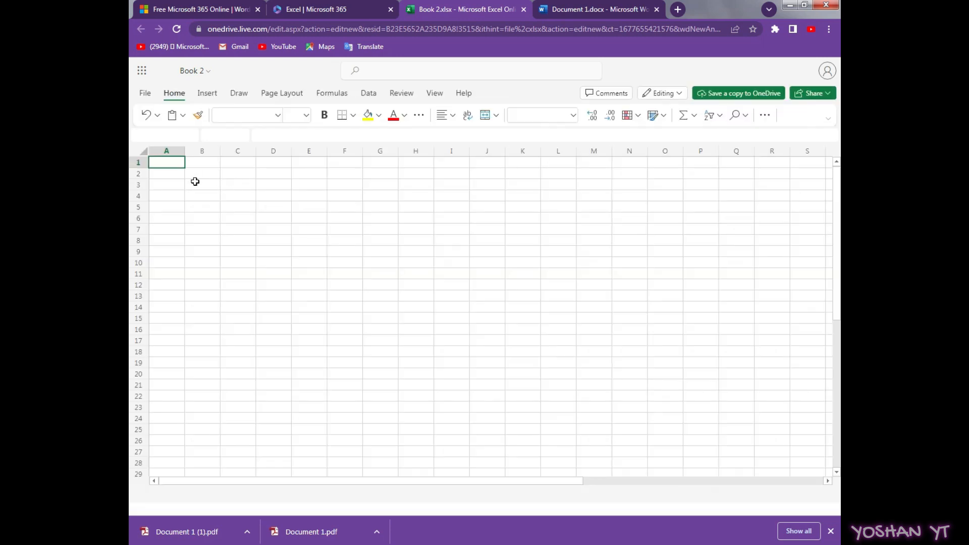
pyautogui.click(195, 181)
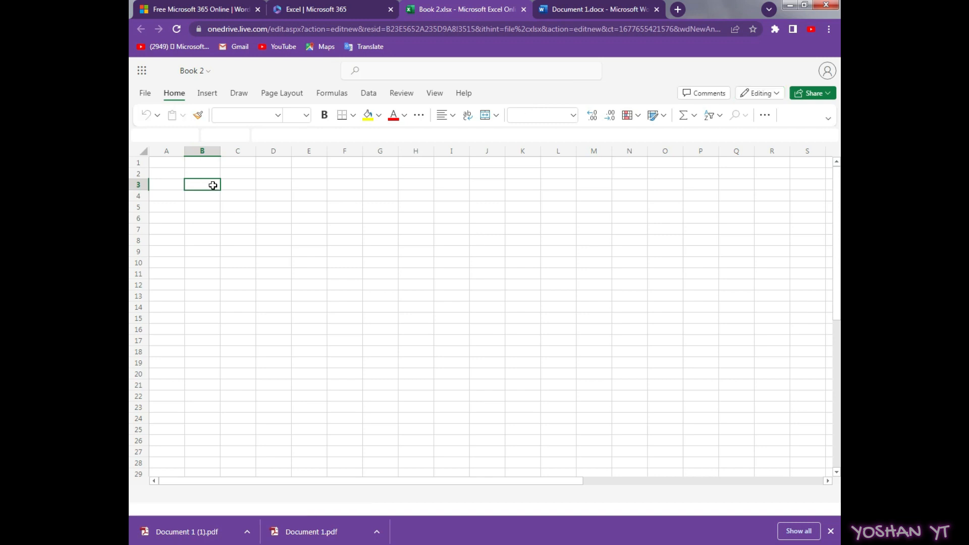
pyautogui.click(302, 271)
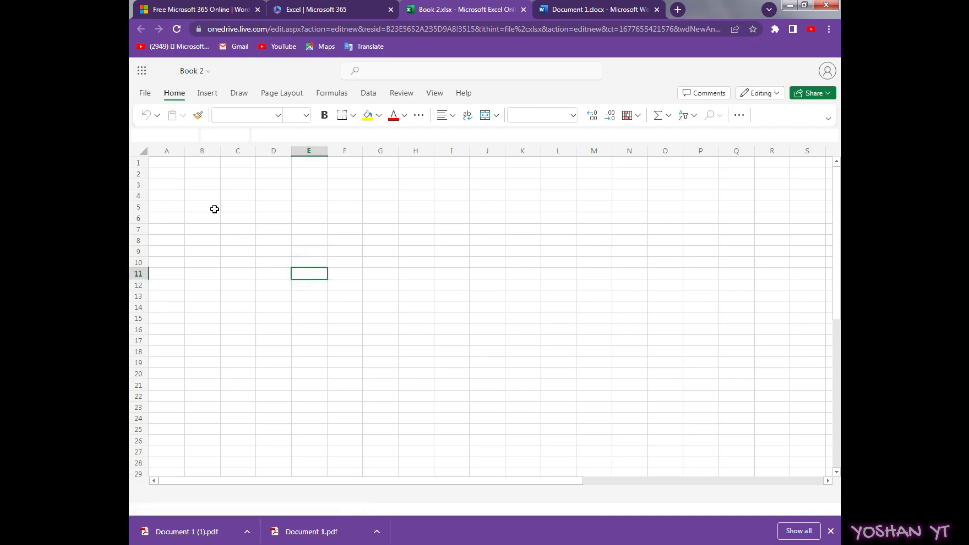
pyautogui.click(194, 184)
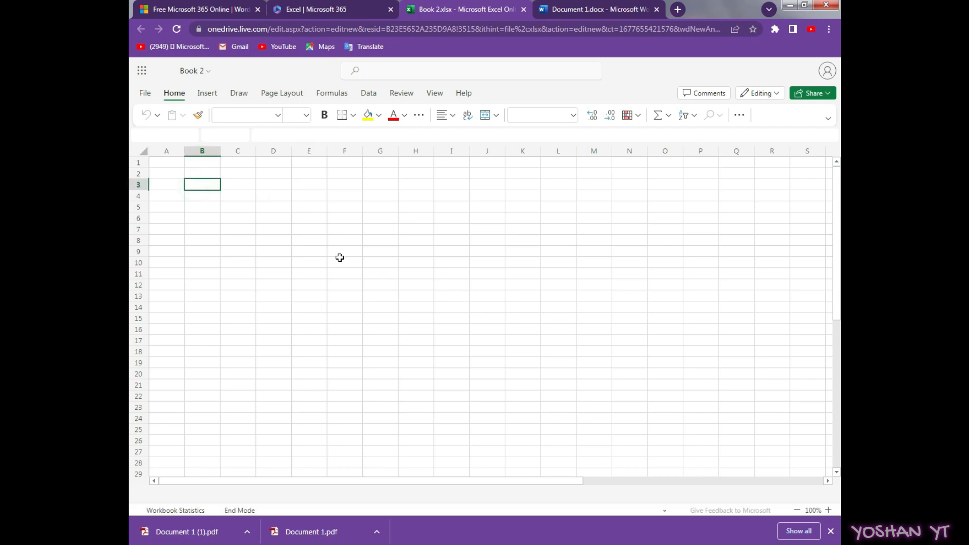